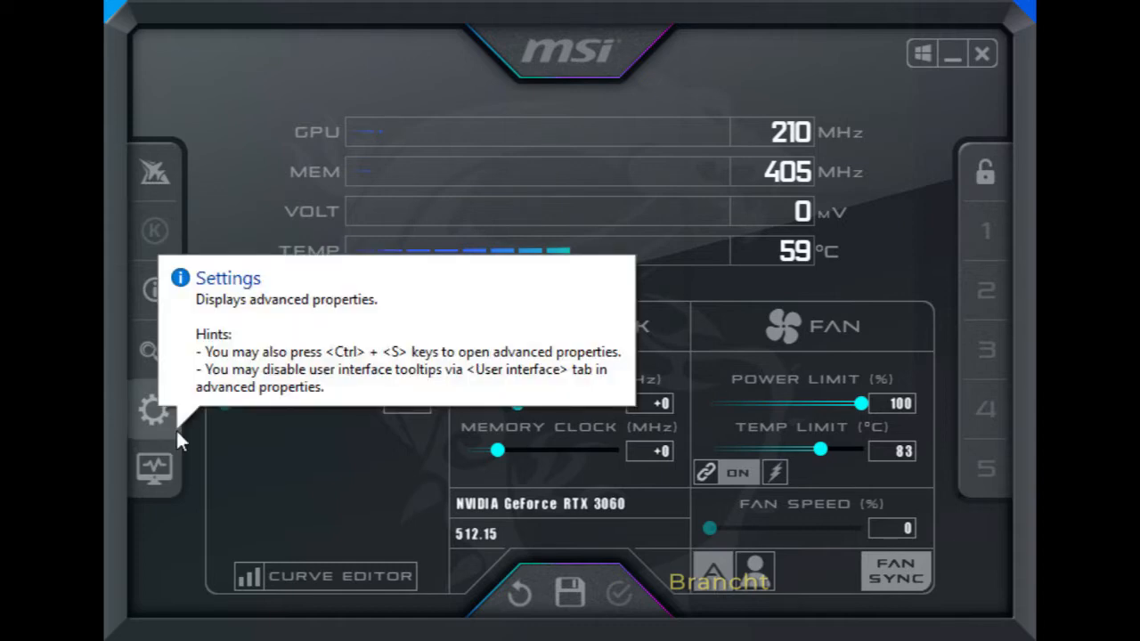
Set MSI Afterburner to start with Windows in its advanced properties.
click(176, 428)
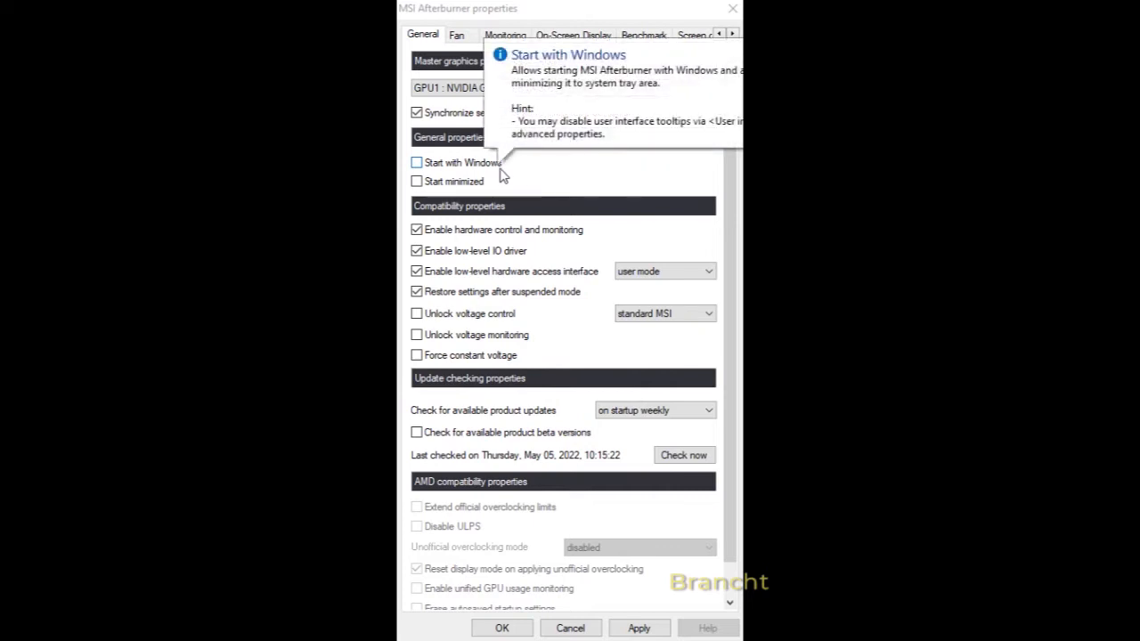
click(417, 163)
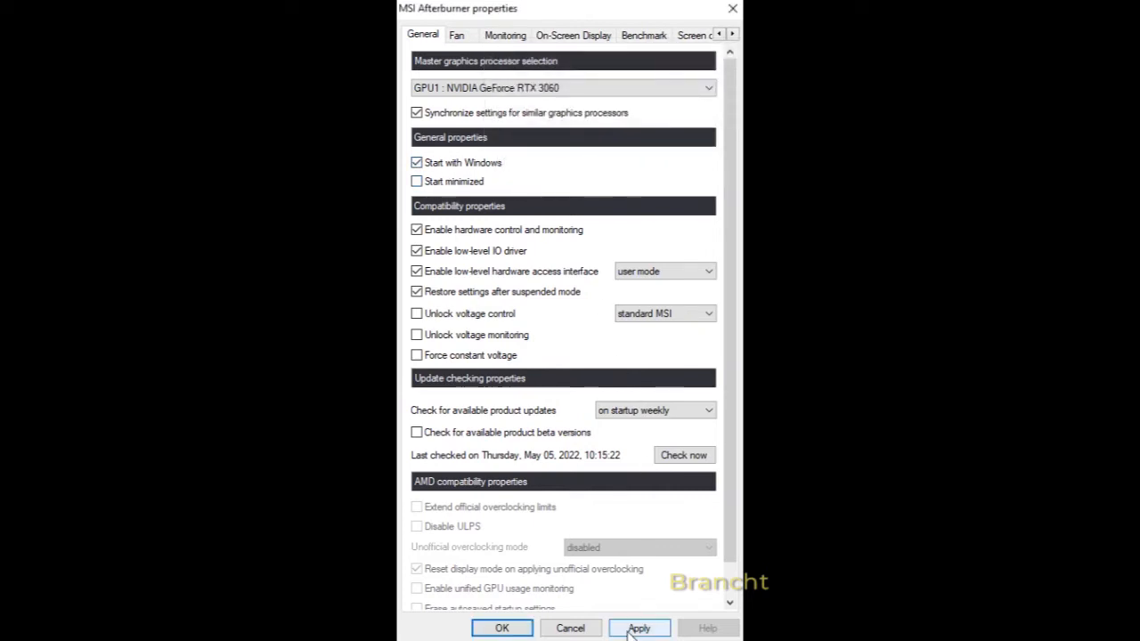
Activate the GPU temperature and GPU usage monitoring graphs and show both in the On-Screen Display.
click(509, 40)
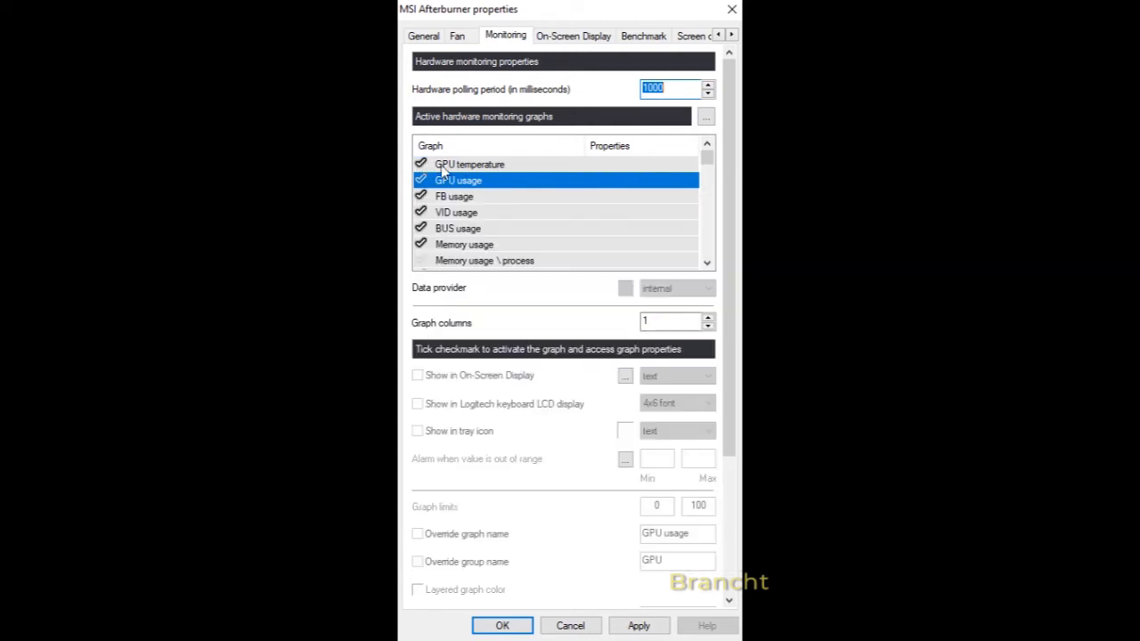
click(460, 167)
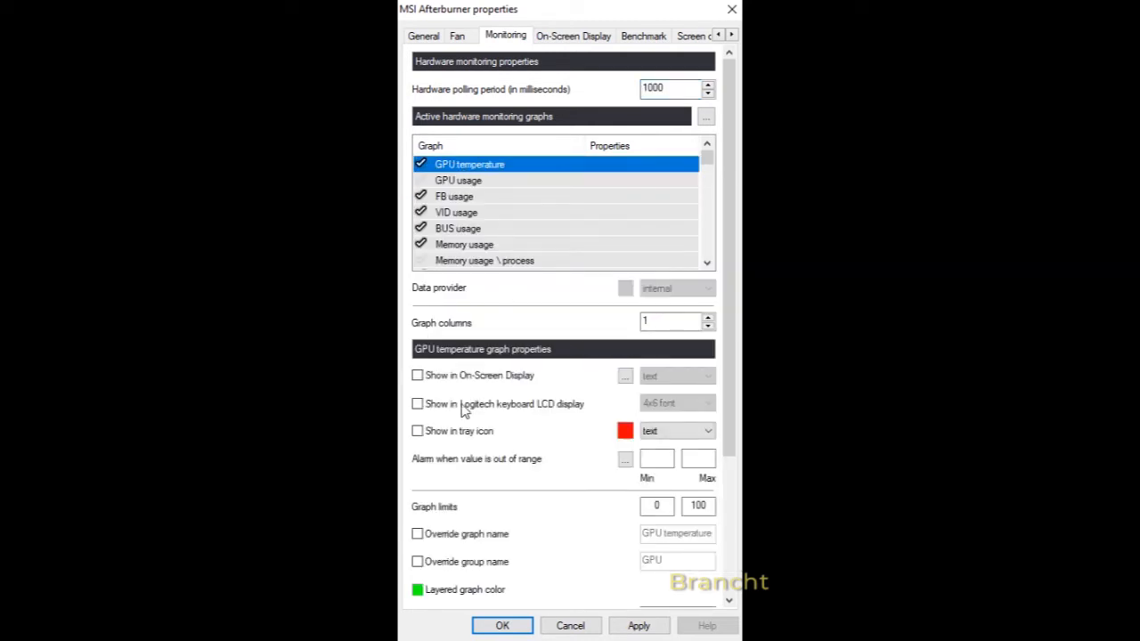
click(418, 376)
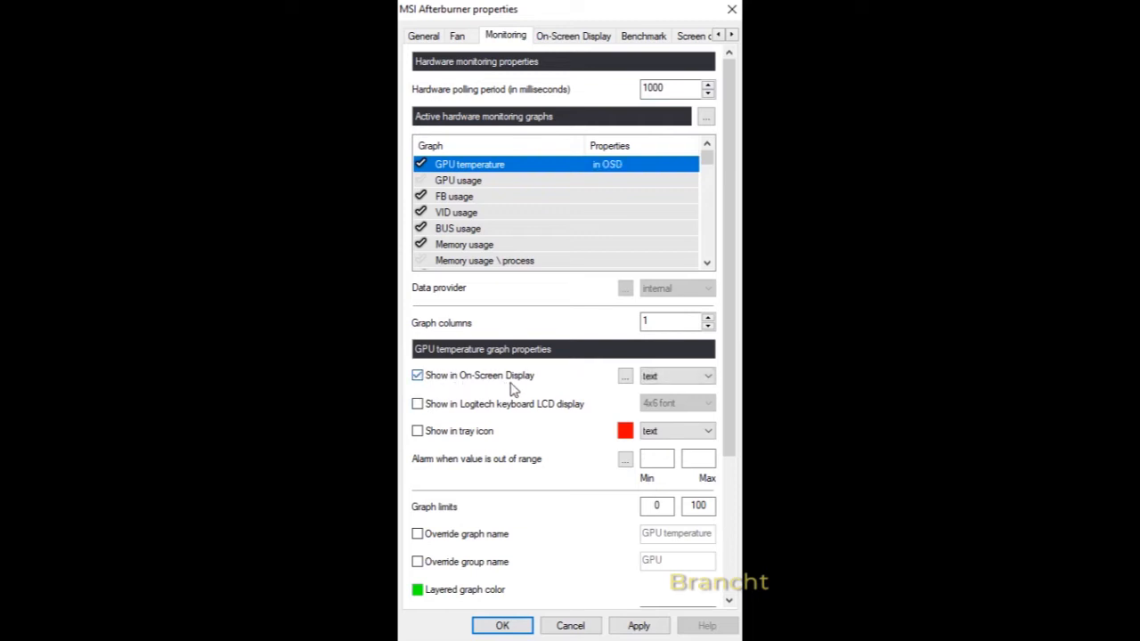
click(468, 182)
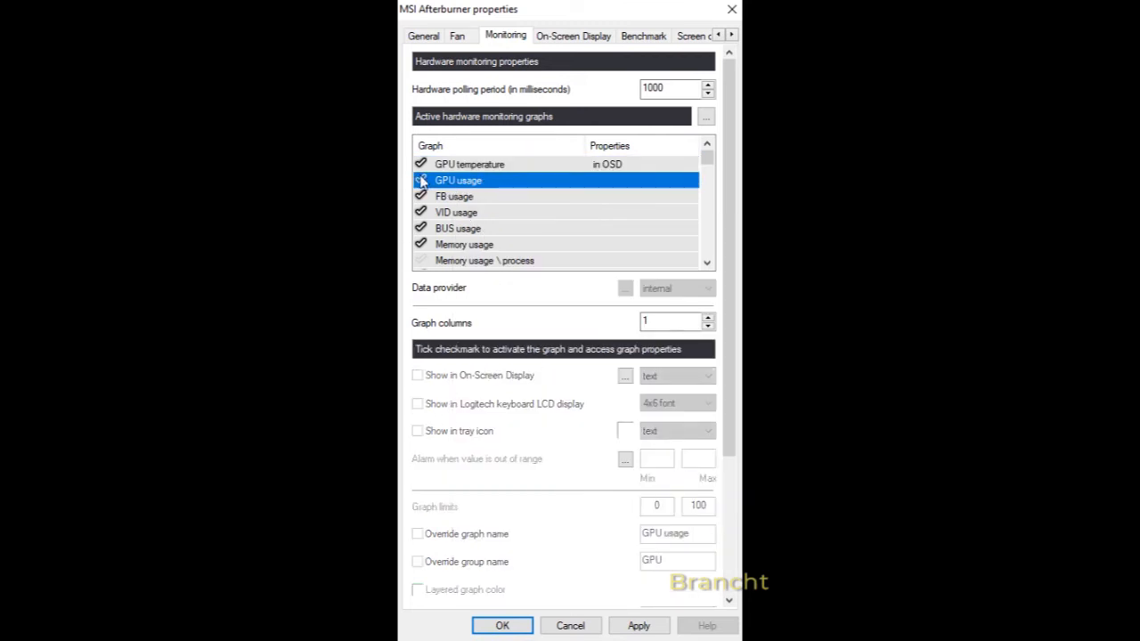
click(421, 181)
click(418, 376)
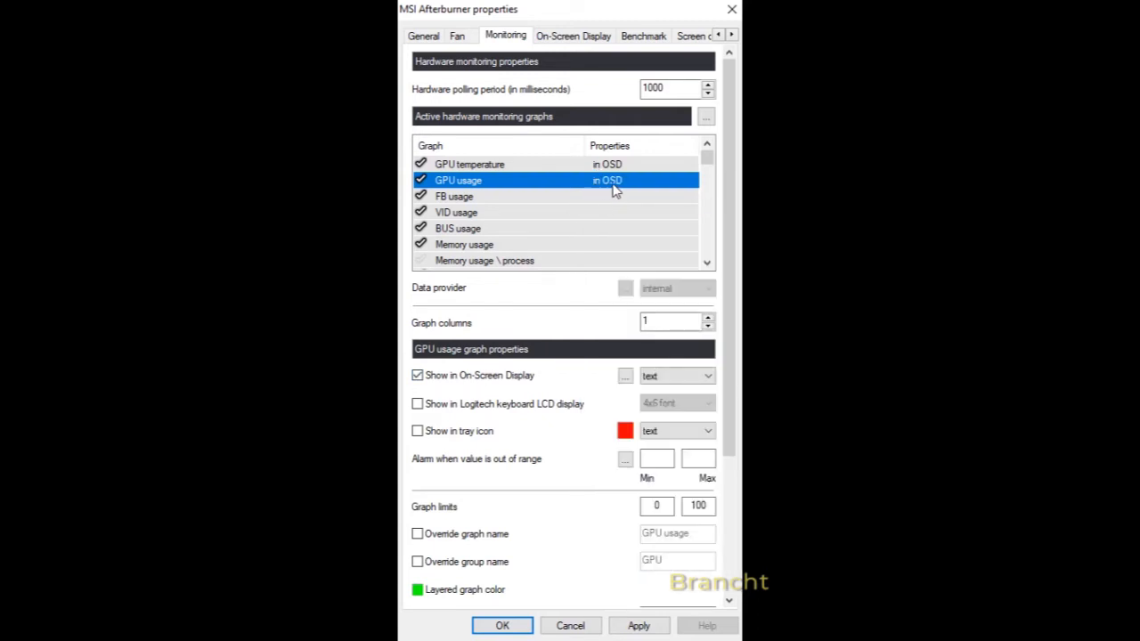
Show the overall CPU usage and Framerate graphs in the On-Screen Display and apply the monitoring settings.
drag(708, 159, 700, 224)
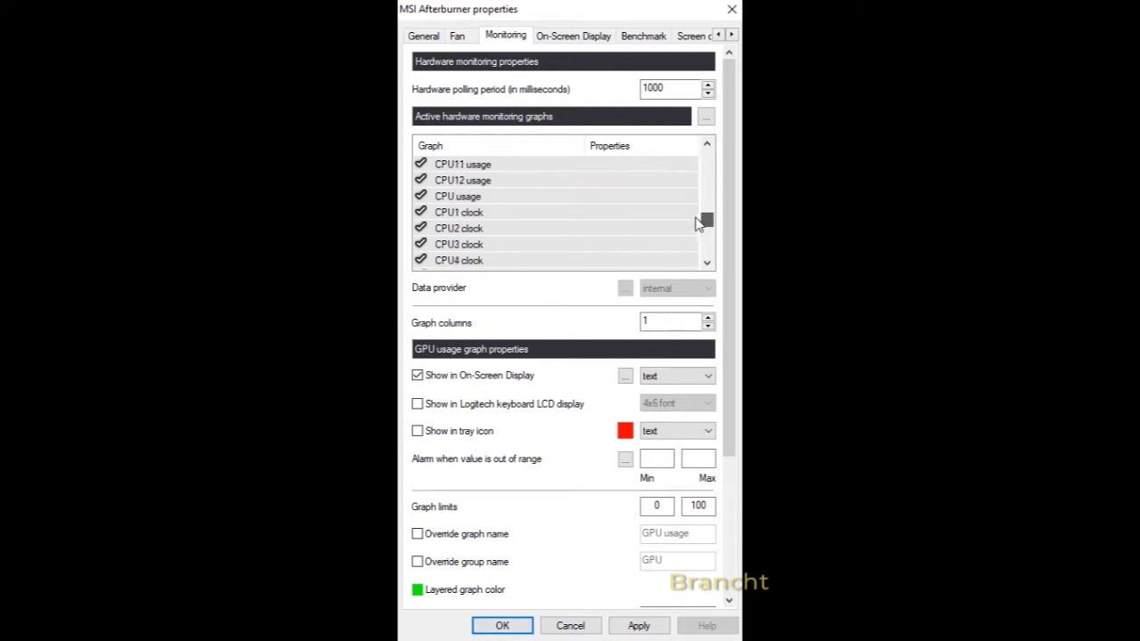
click(462, 198)
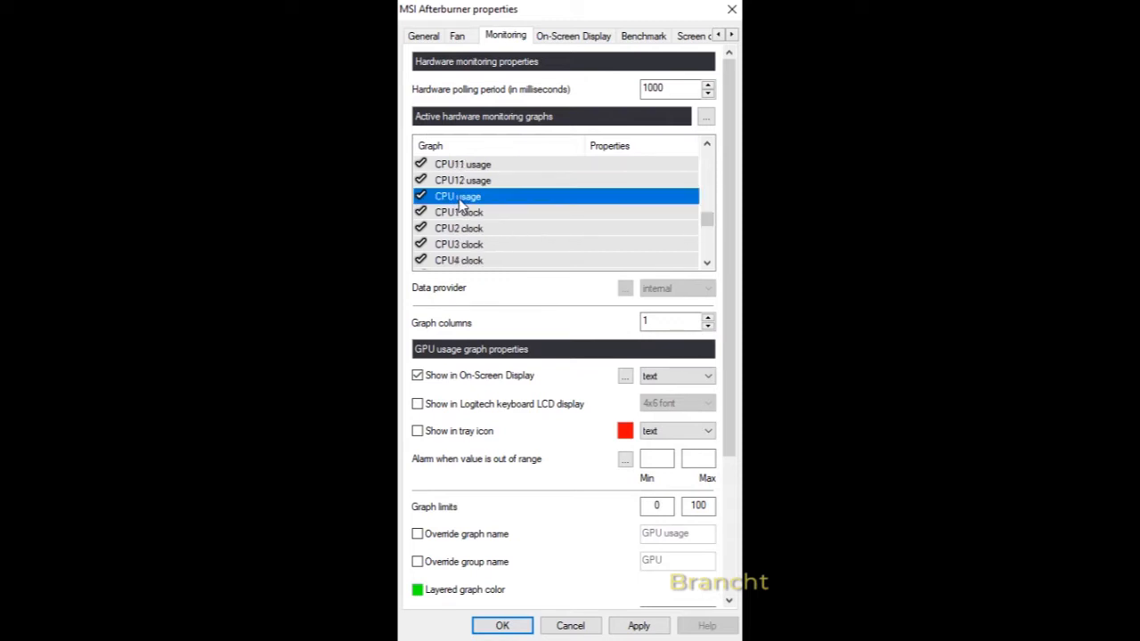
click(417, 375)
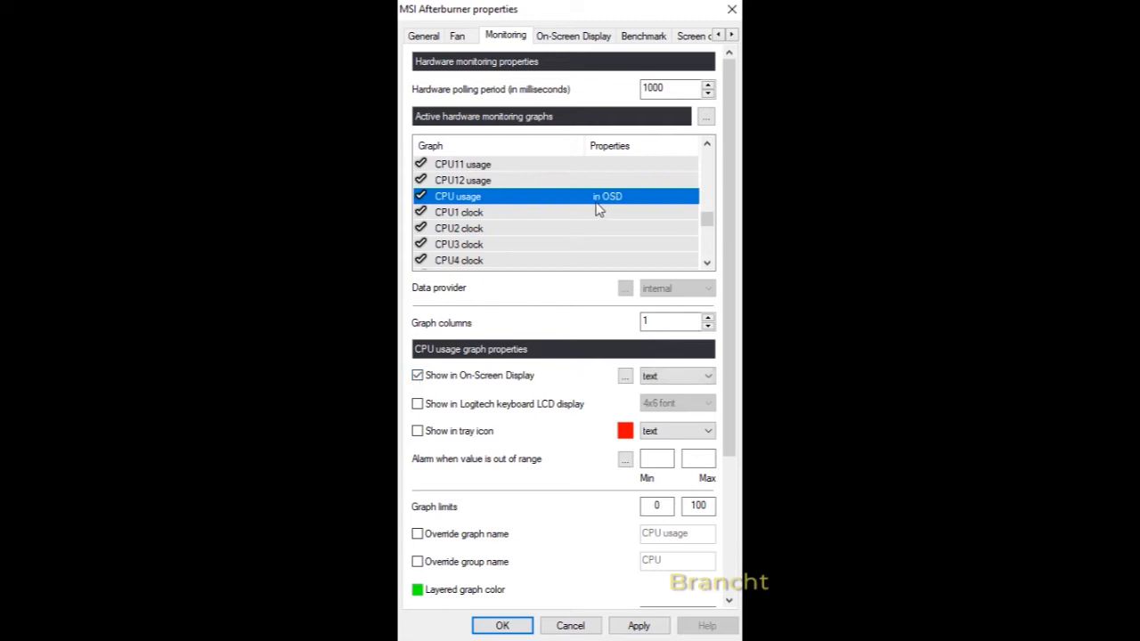
drag(711, 228, 709, 253)
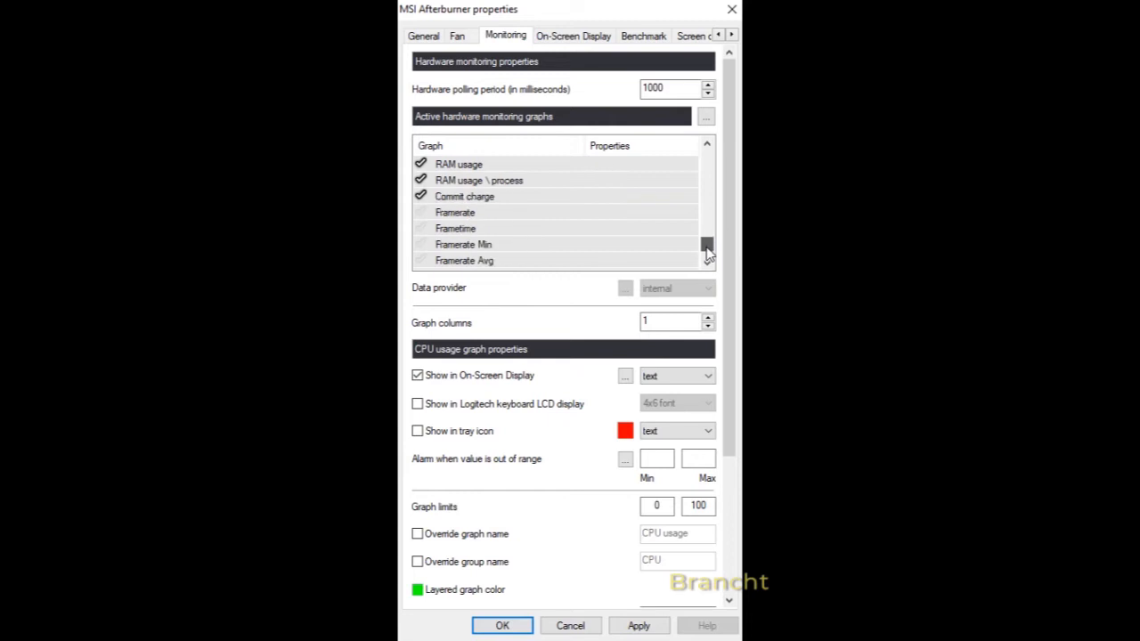
click(455, 217)
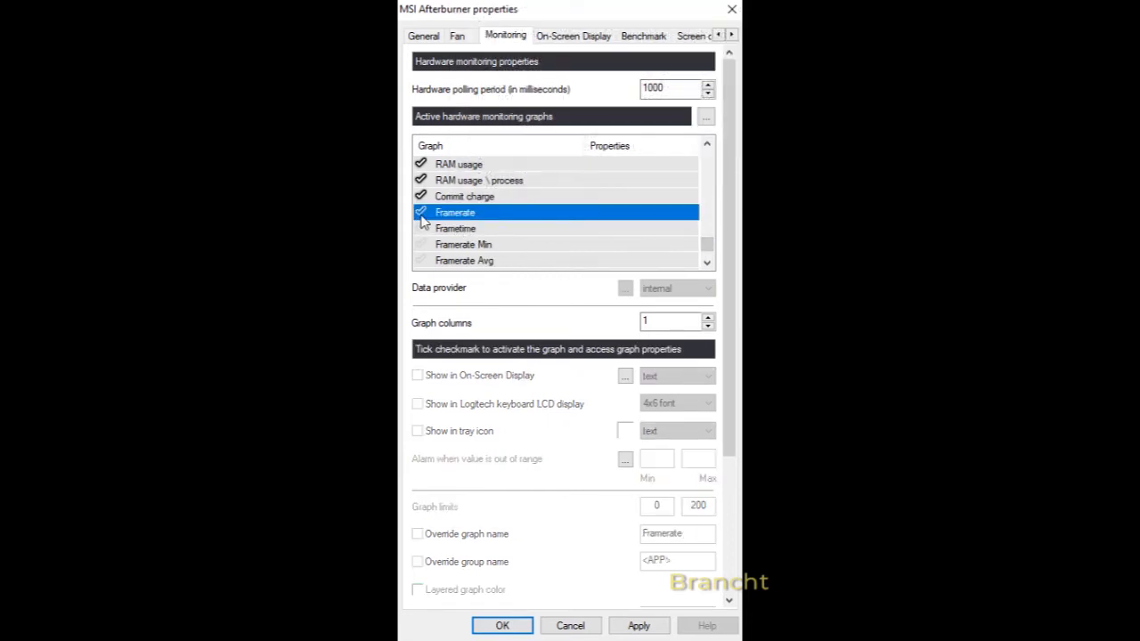
click(420, 213)
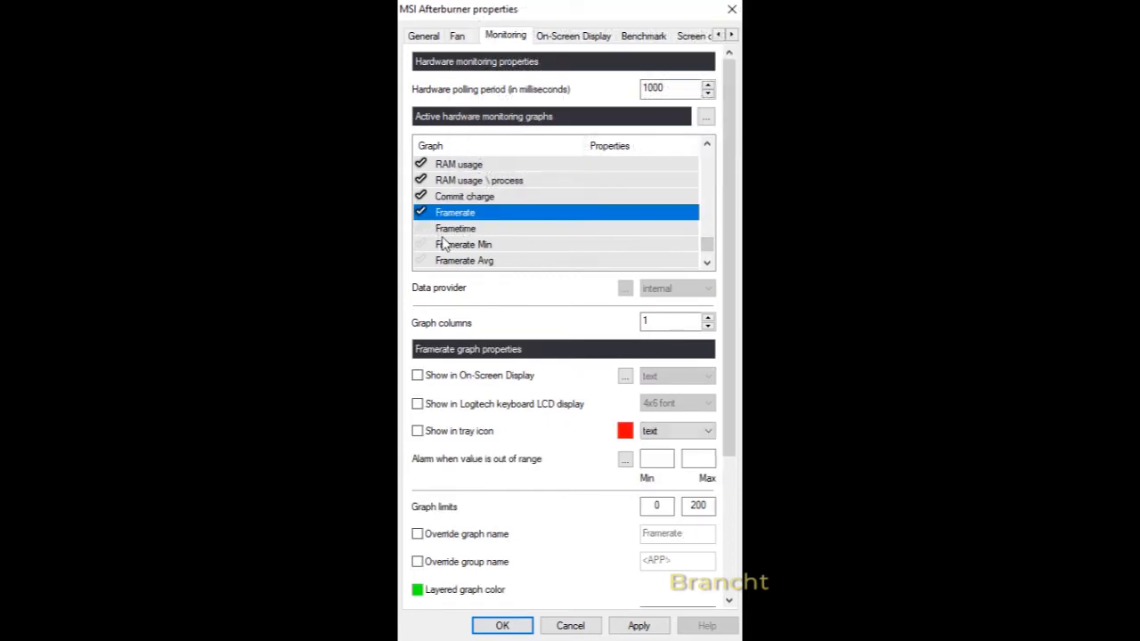
click(416, 378)
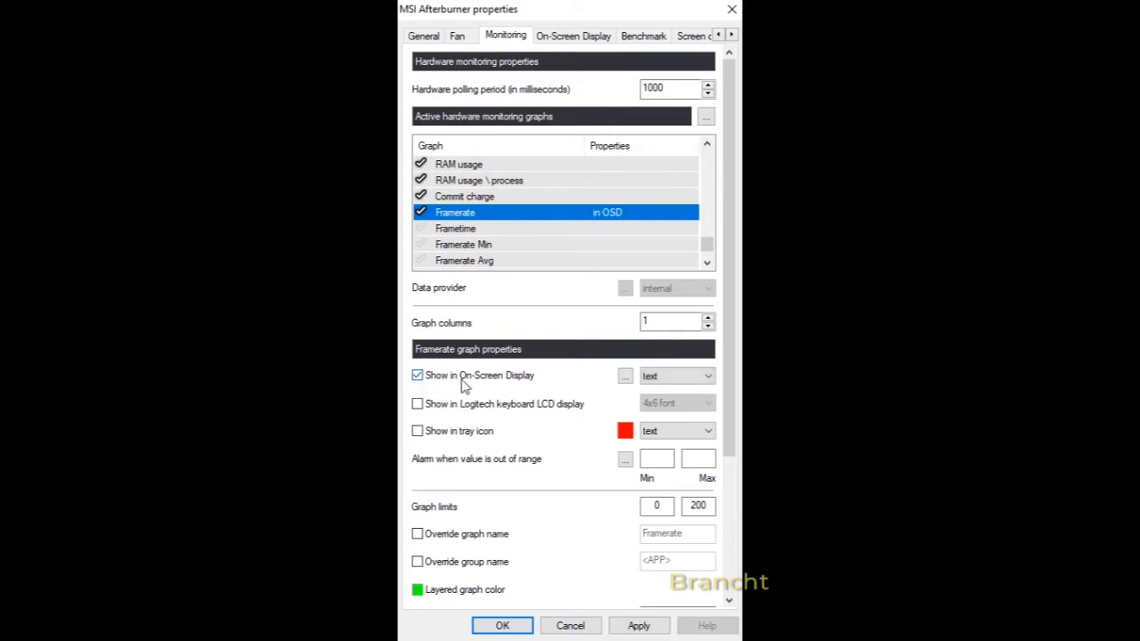
click(638, 626)
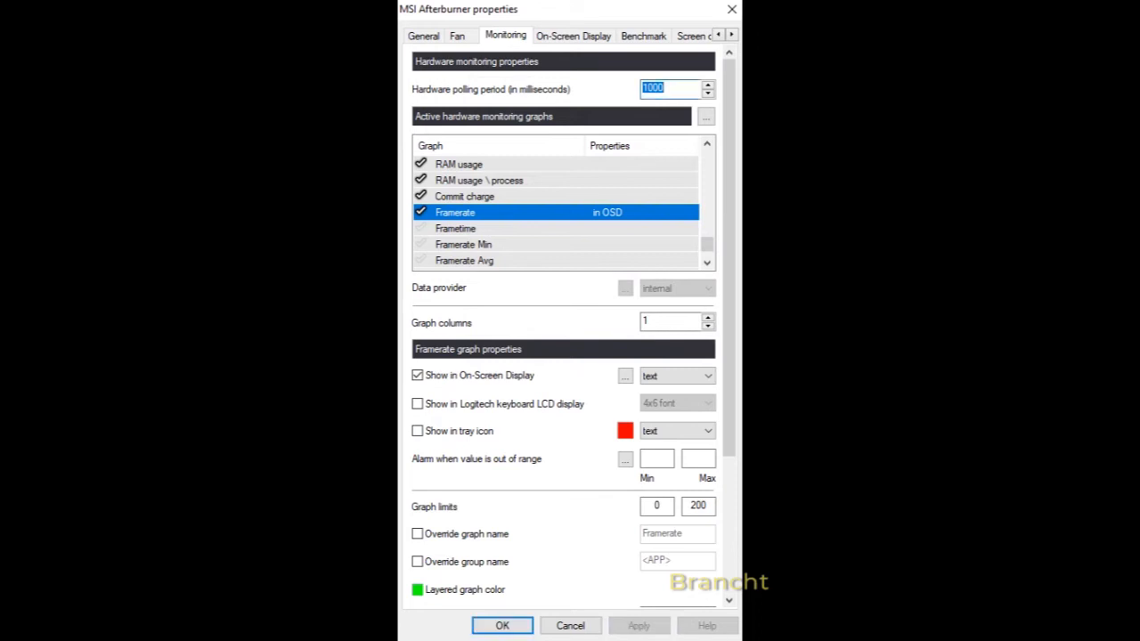
Assign F12 as the global hotkey for toggling the On-Screen Display.
click(588, 34)
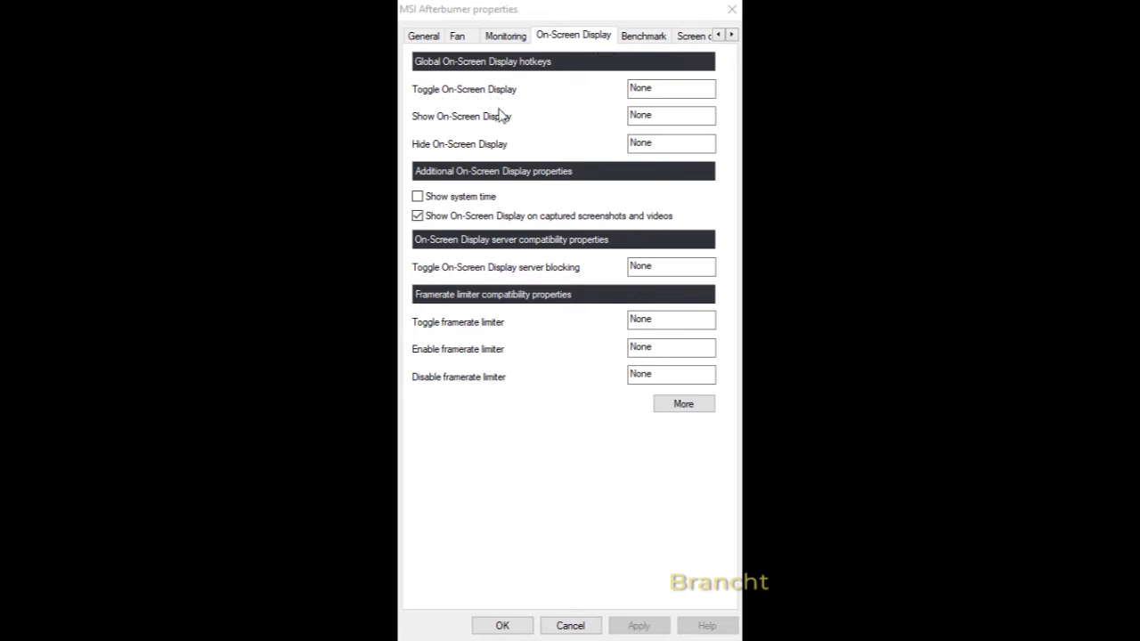
click(664, 91)
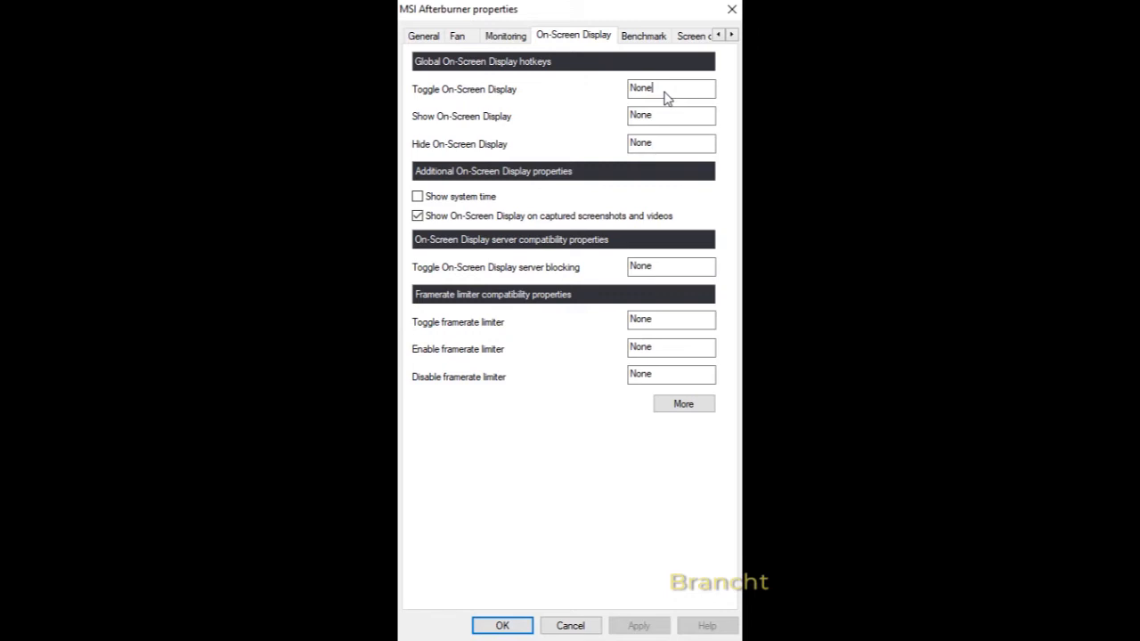
key(F12)
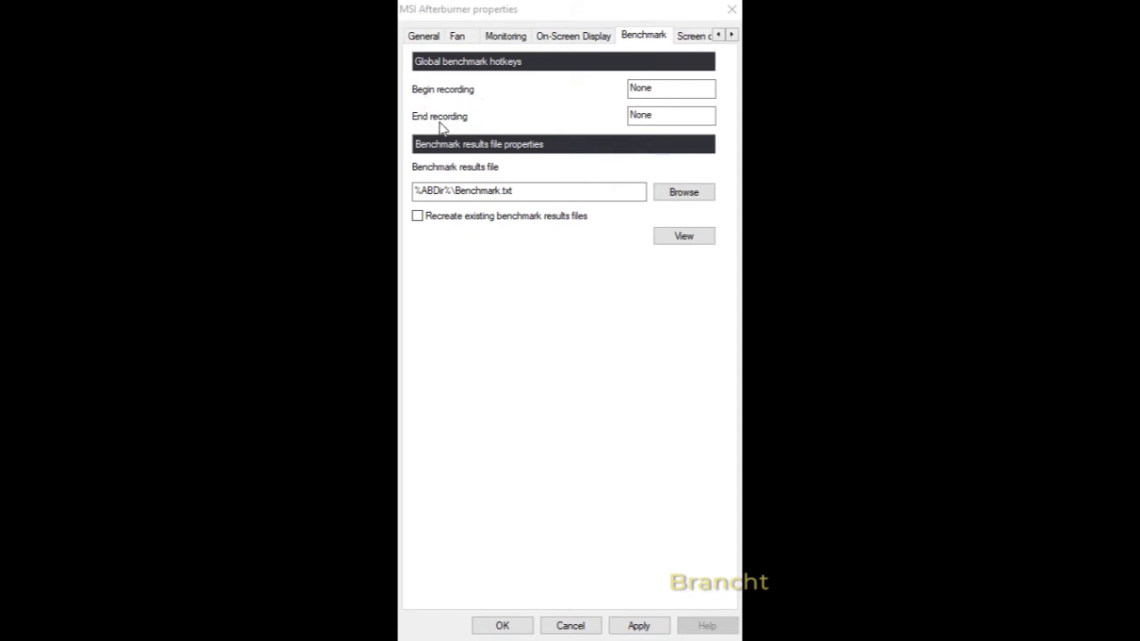
Set the benchmark's Begin recording hotkey to F5, assign an End recording hotkey, and apply the settings.
click(669, 92)
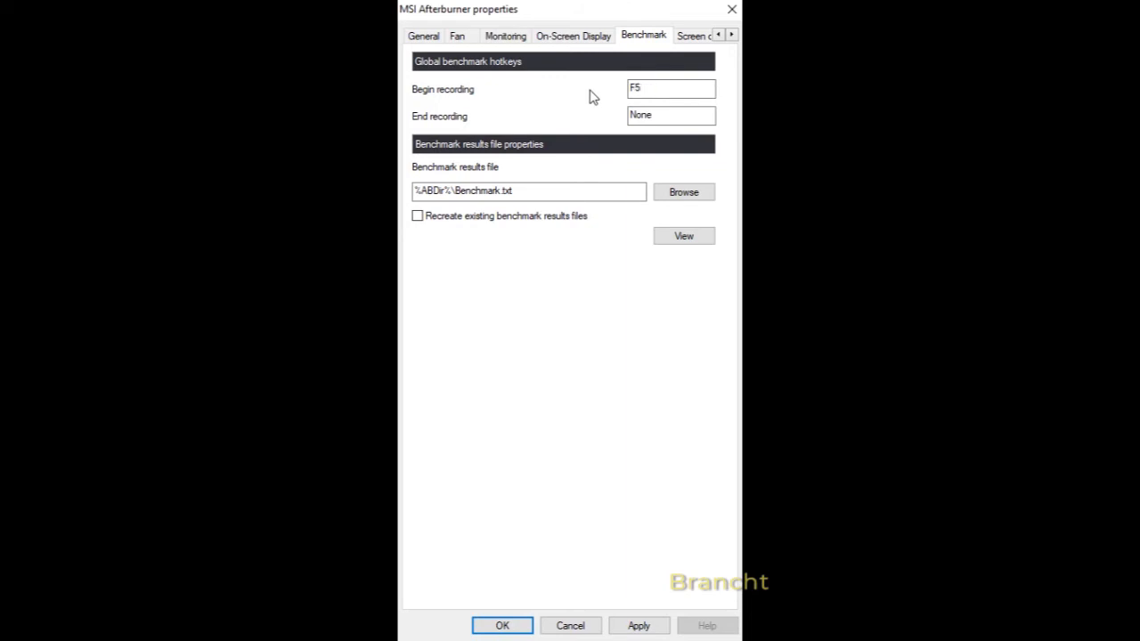
click(651, 123)
click(640, 626)
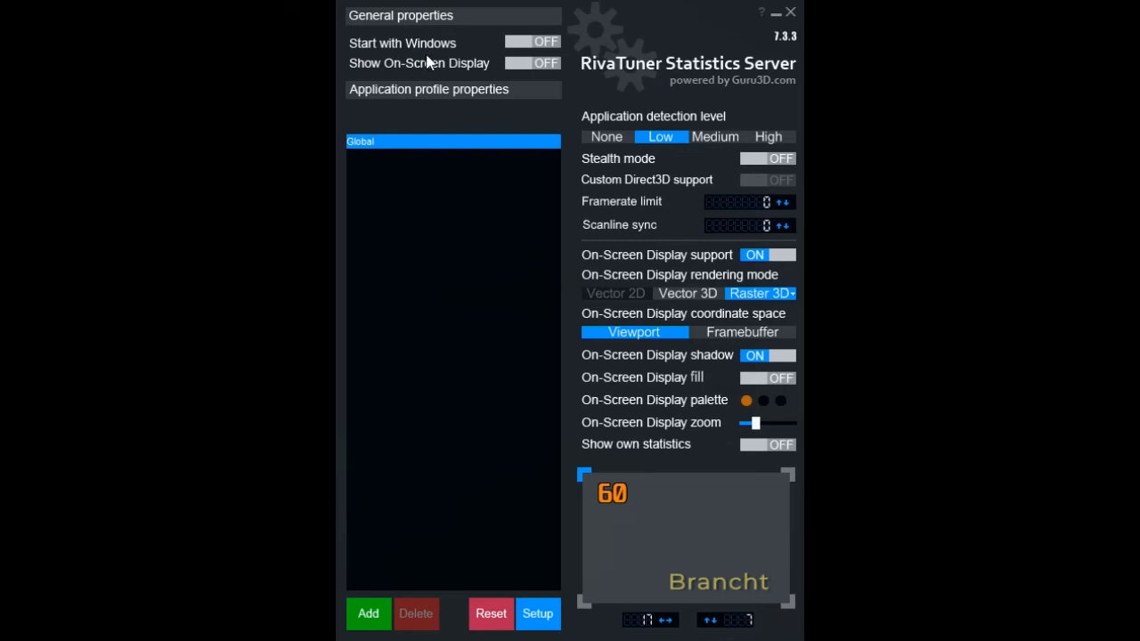
In RivaTuner Statistics Server, turn on Start with Windows and Show On-Screen Display.
click(521, 42)
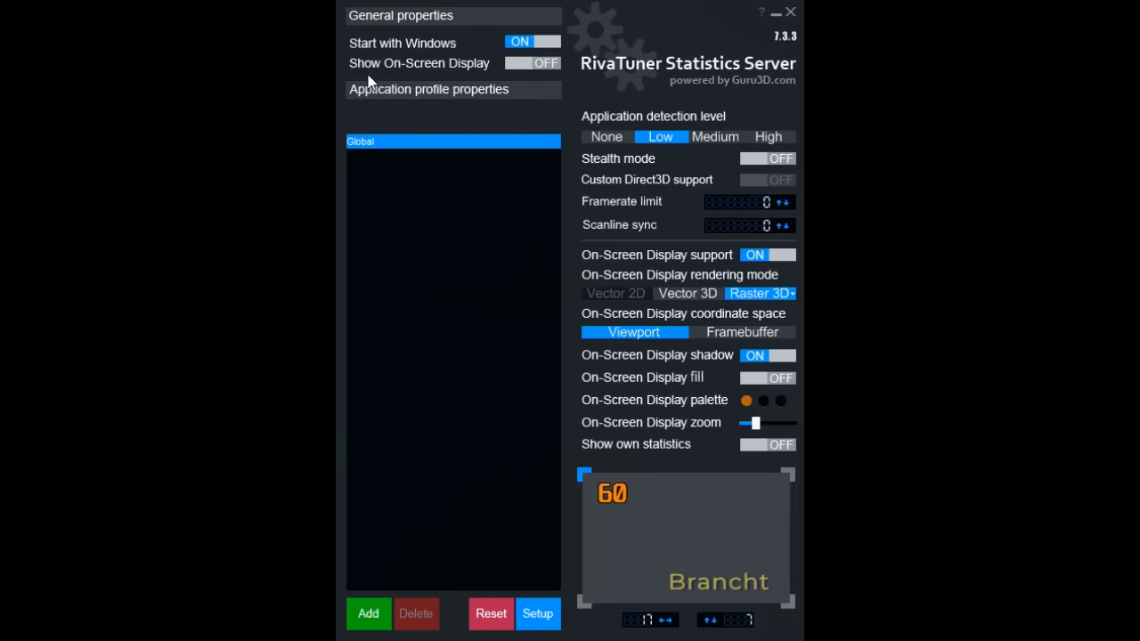
click(512, 65)
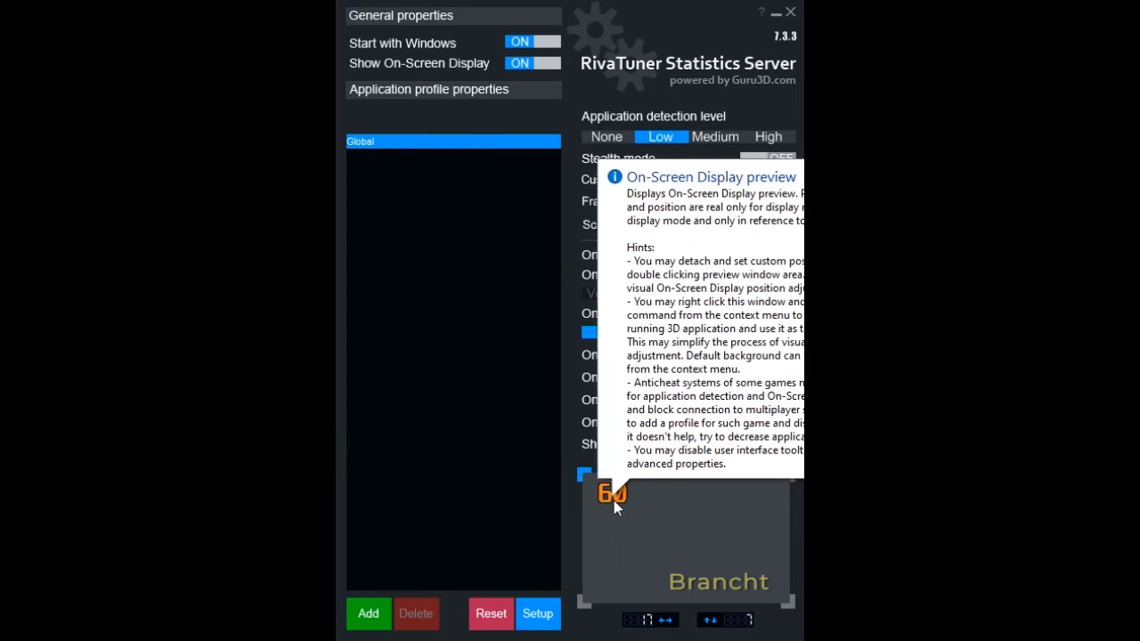
Place the On-Screen Display in the preview's upper-left corner at offsets 1 and 1, and slightly raise its zoom.
mouse_move(619, 496)
mouse_down()
mouse_move(631, 513)
mouse_move(605, 497)
mouse_up()
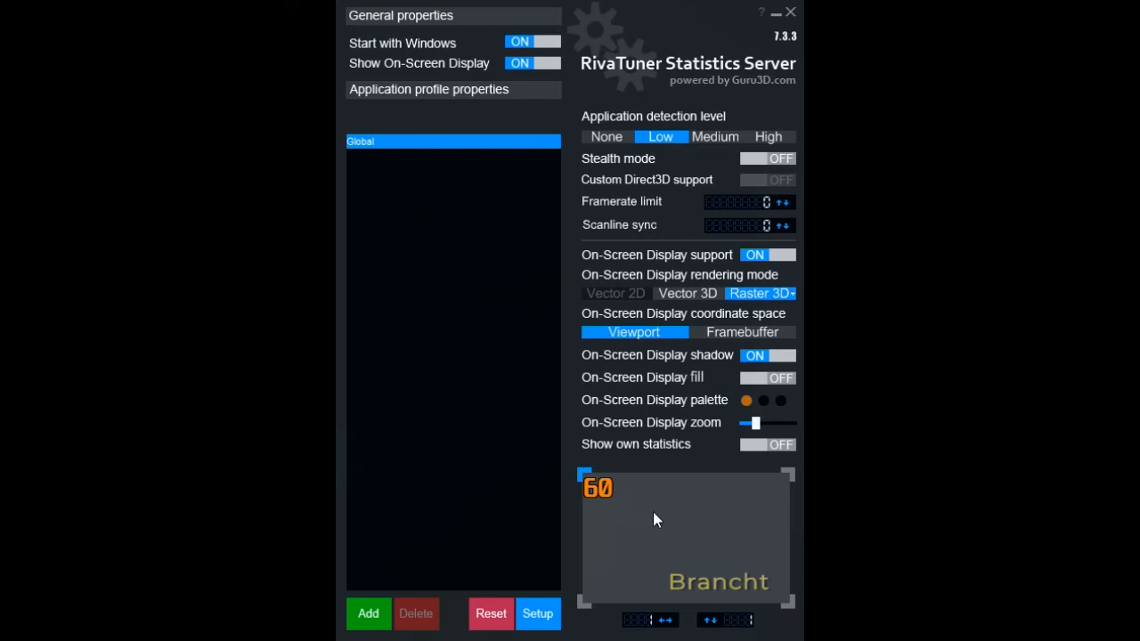
click(670, 622)
click(671, 622)
click(670, 622)
click(708, 621)
click(708, 622)
drag(604, 505, 599, 489)
drag(755, 424, 757, 429)
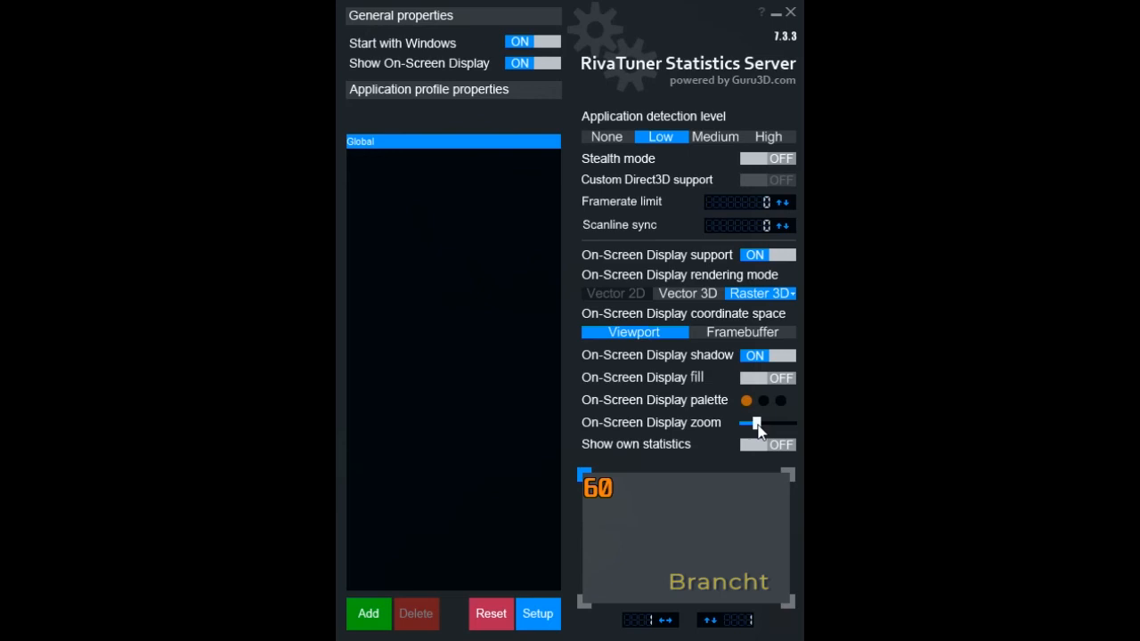